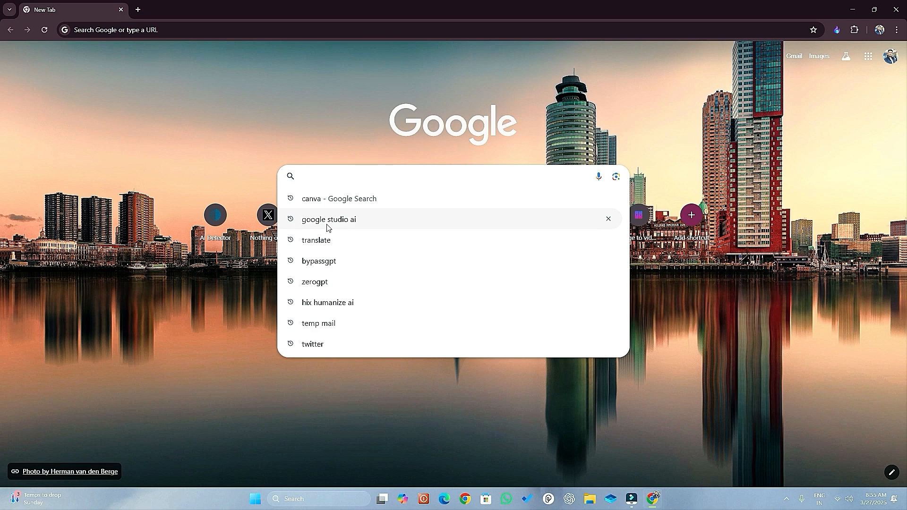
Open Google AI Studio via a "google studio ai" search and choose the Gemini 2.0 Flash (Image Generation) Experimental model.
click(328, 219)
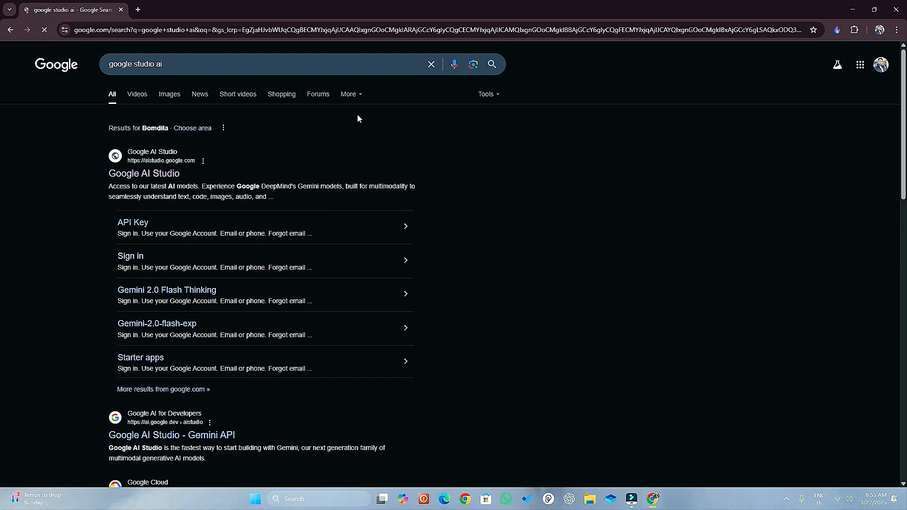
click(133, 176)
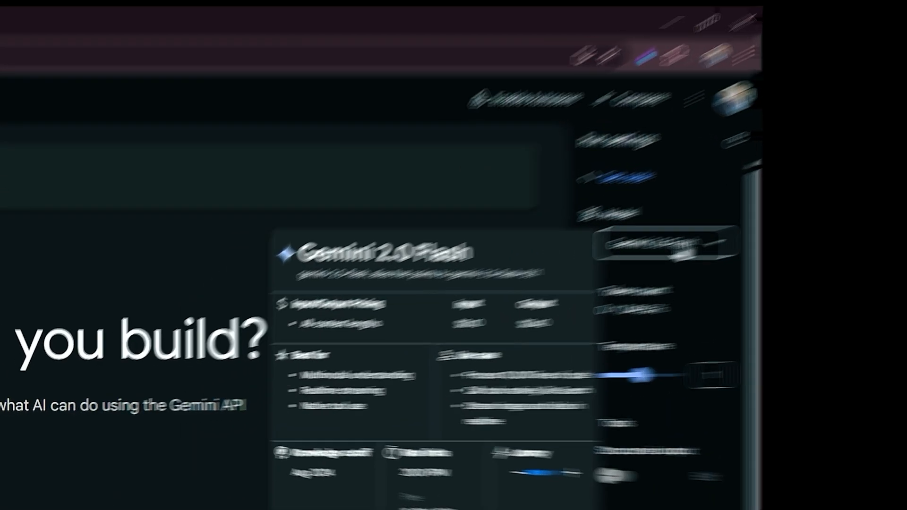
click(859, 147)
mouse_move(664, 357)
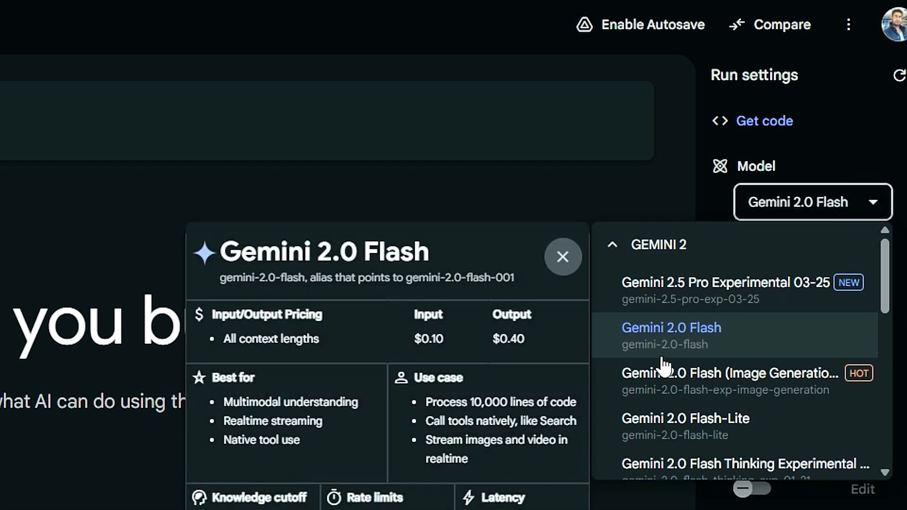
mouse_move(658, 395)
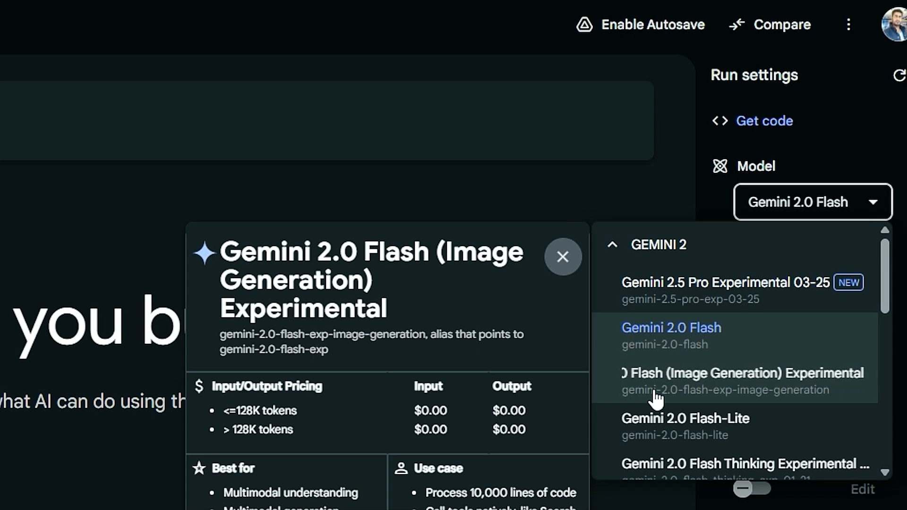
click(656, 395)
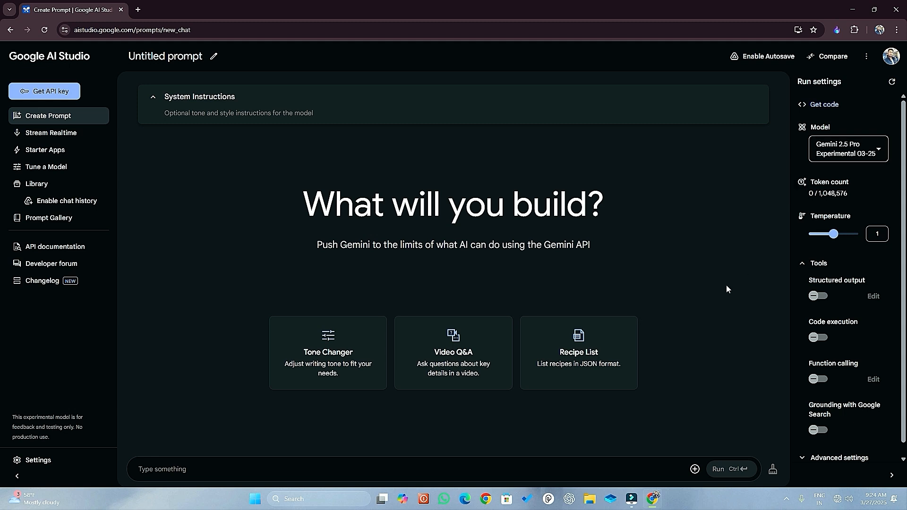
Upload the image beautiful-woman-pink-clothes-pointing-copy-space from the Downloads folder into the prompt.
click(695, 470)
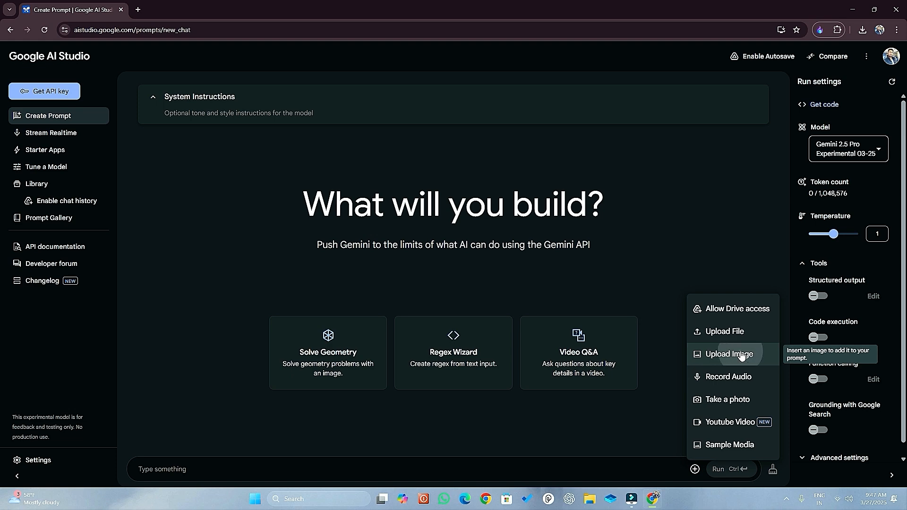
click(769, 358)
click(222, 110)
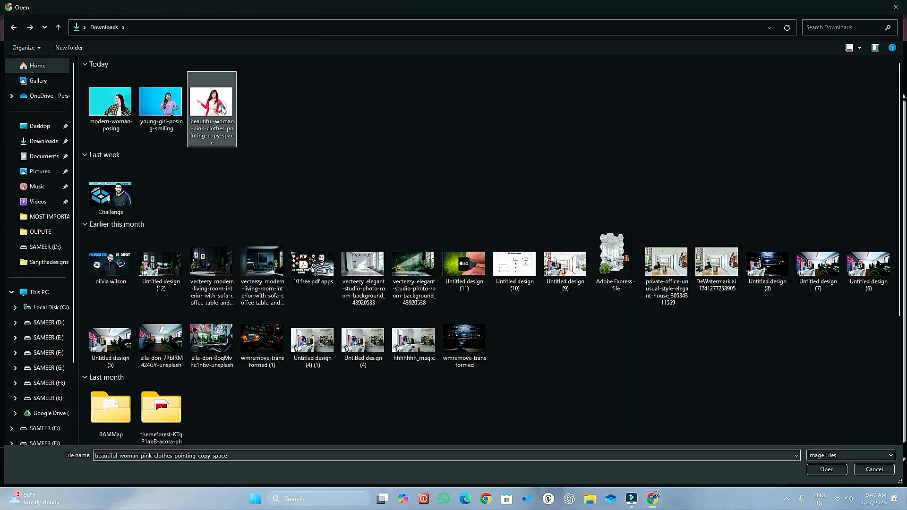
double_click(222, 111)
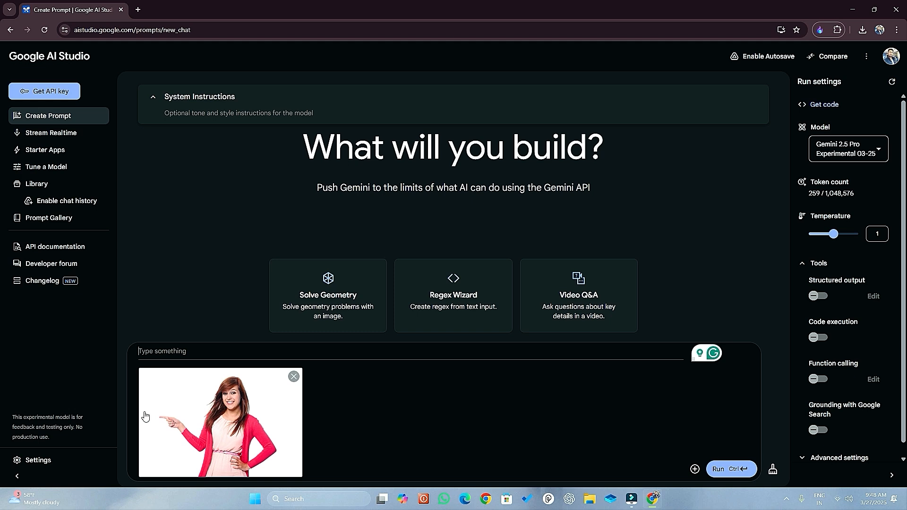
Run the prompt "create image with red color background" on the uploaded photo and view the generated image at full size.
click(159, 349)
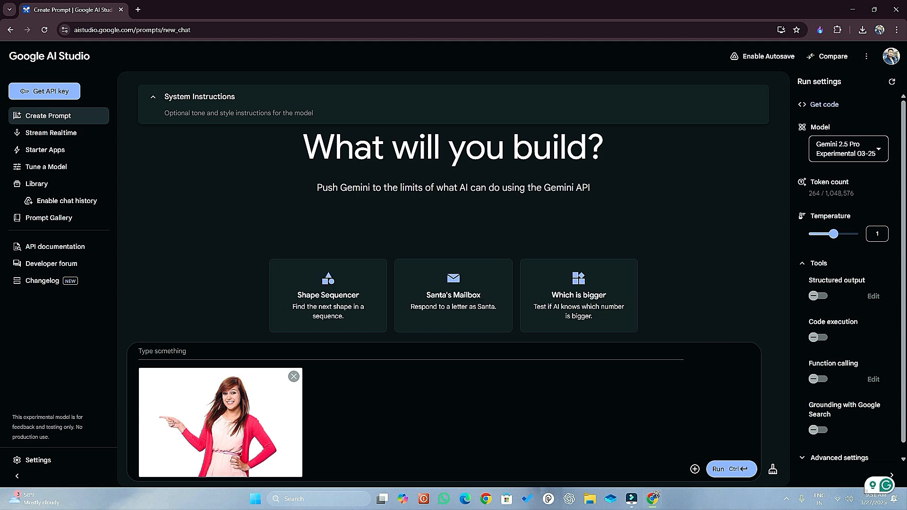
text(create images with)
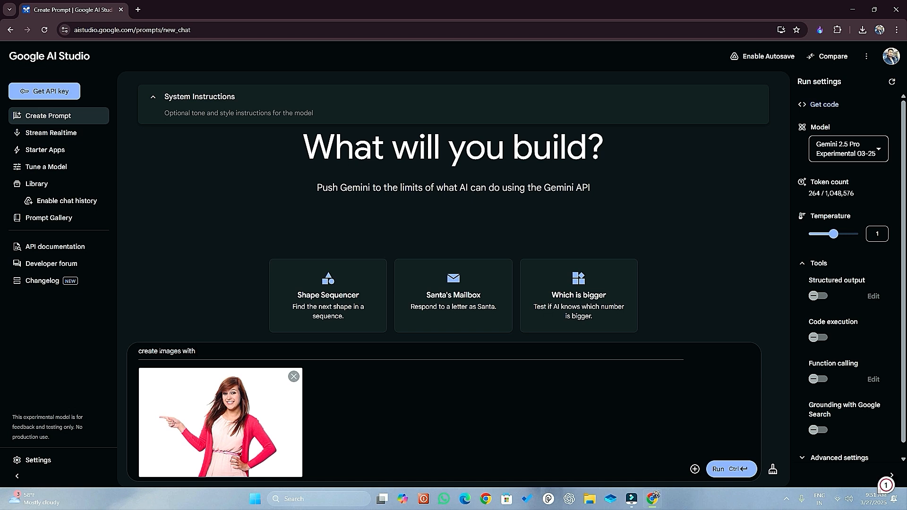
text(red color background)
click(718, 469)
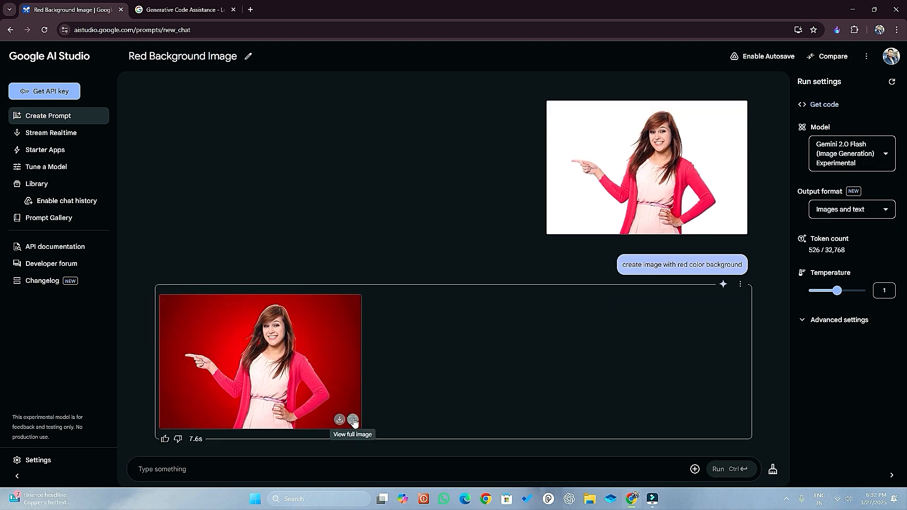
click(353, 419)
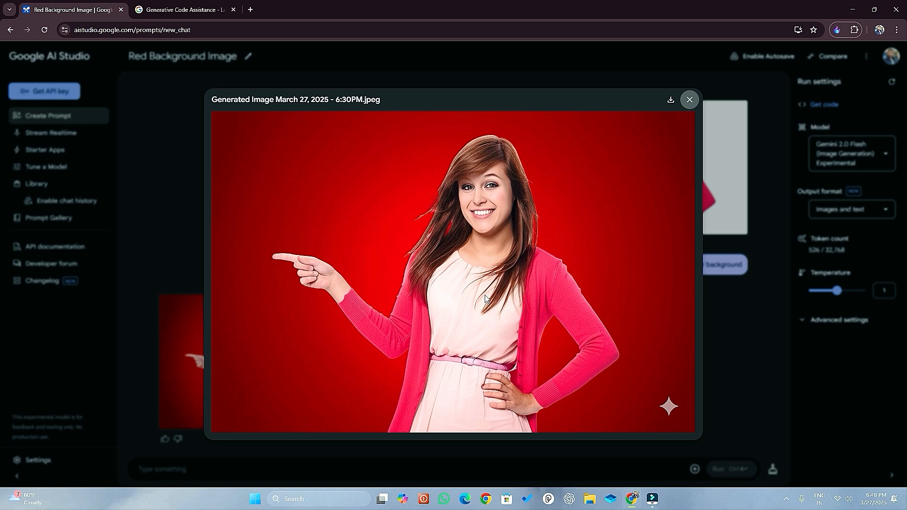
click(690, 99)
Run the prompt "create a side pose image of this picture" to generate a side view of the woman.
click(208, 469)
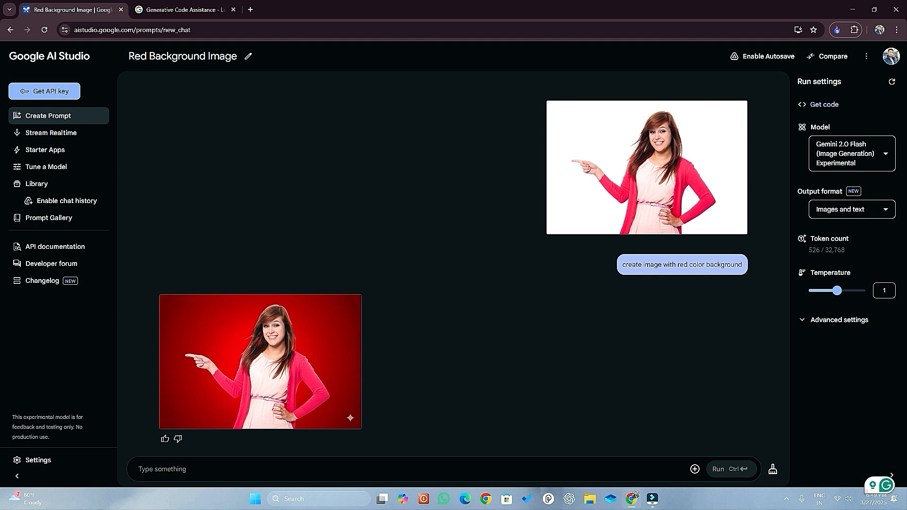
text(create a )
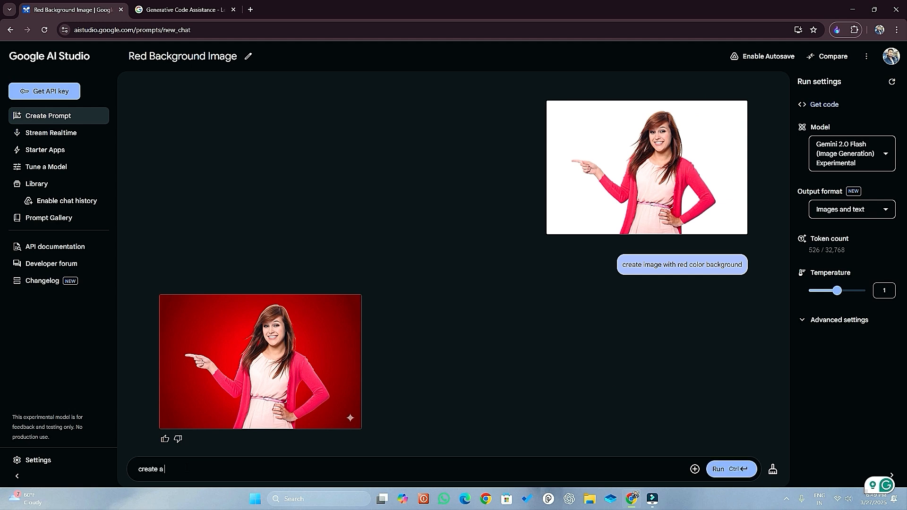
text(side pose image)
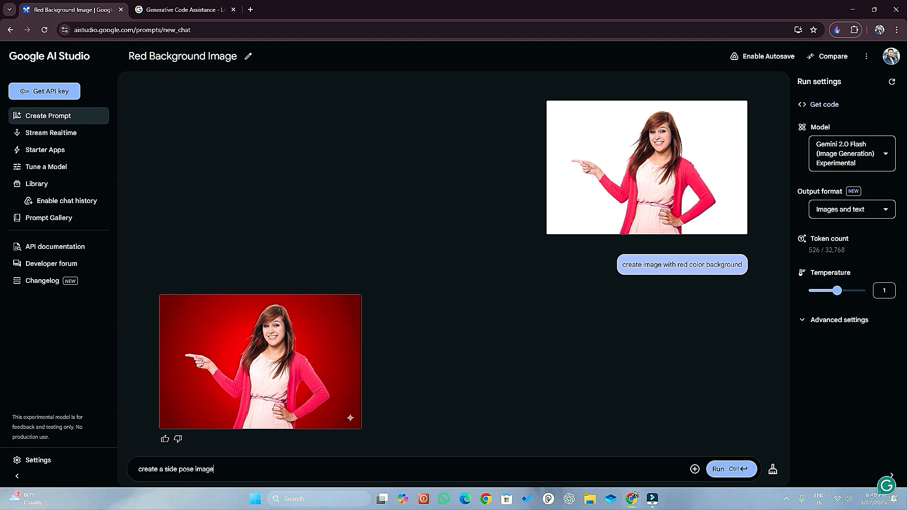
text( of this picture)
click(723, 470)
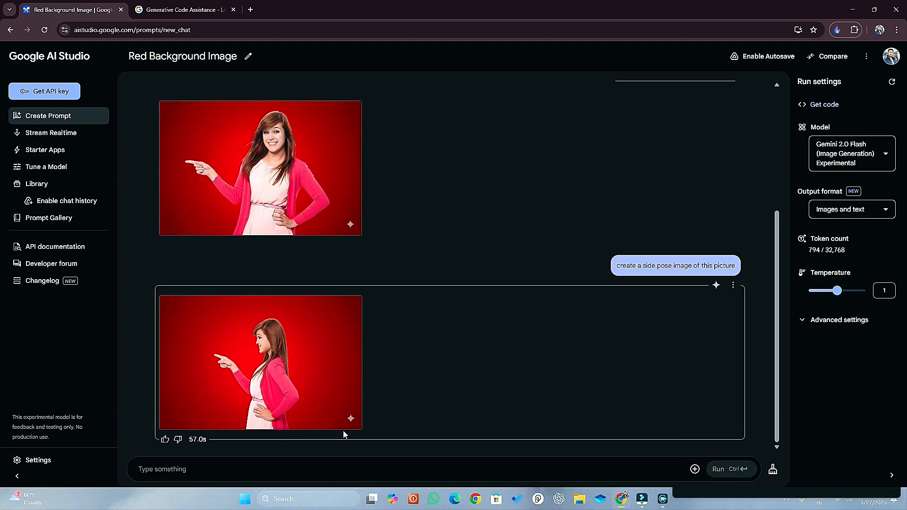
mouse_move(351, 427)
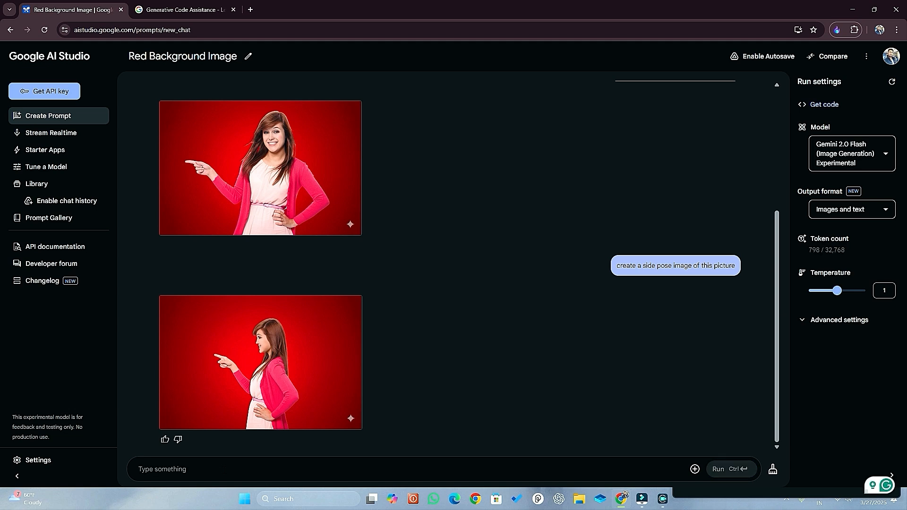
Run the prompt "create stylish back pose of this image" to generate a back view of the woman.
text(creates styl)
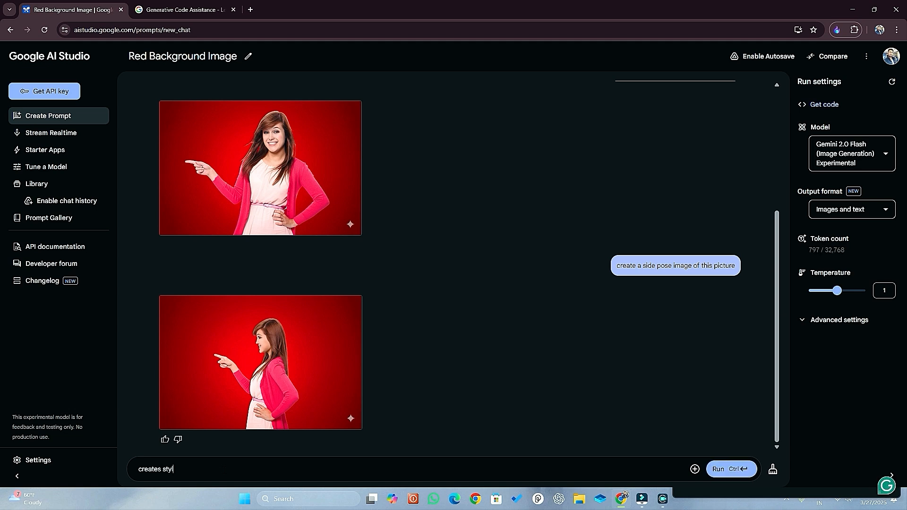
text(ish back pose of his image)
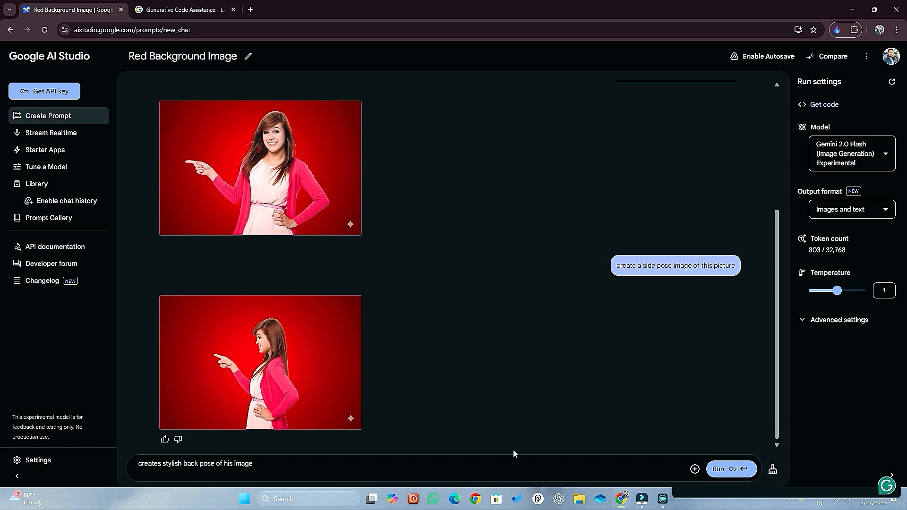
click(727, 473)
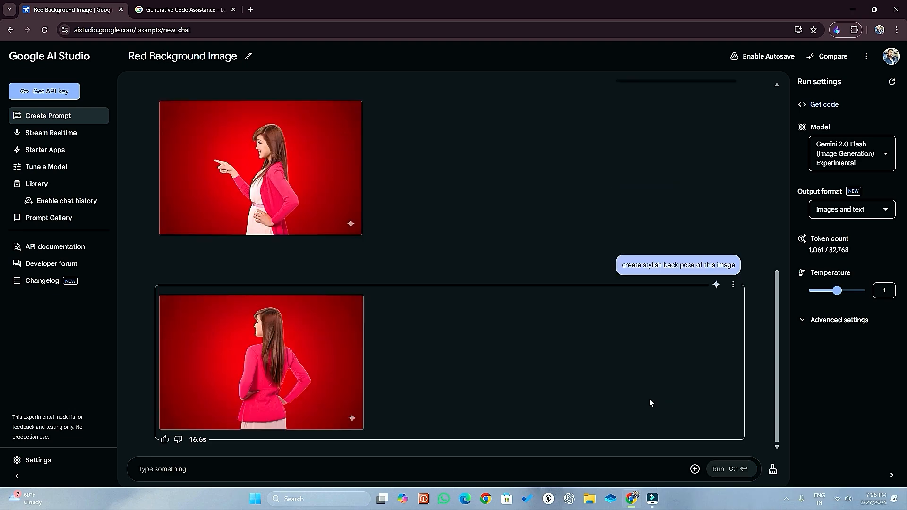
View the generated back pose at full size and compare it with the earlier images in the chat.
mouse_move(311, 384)
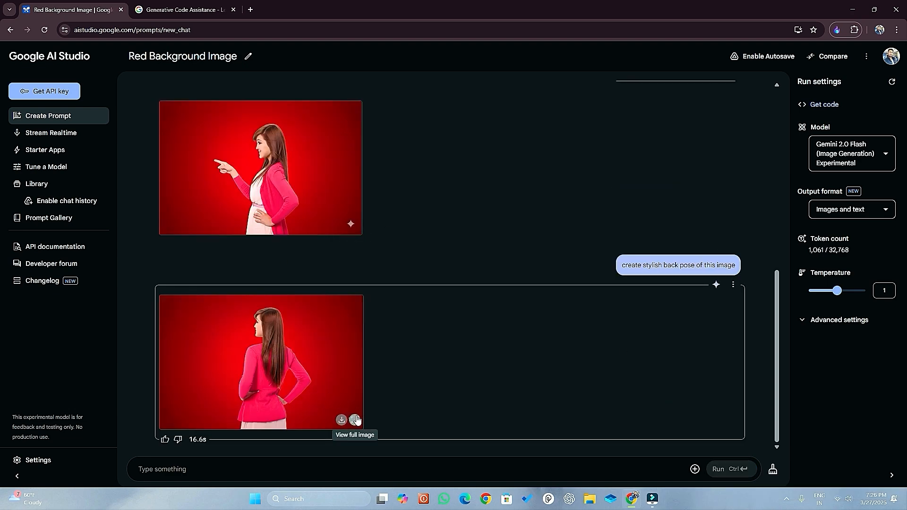
click(356, 420)
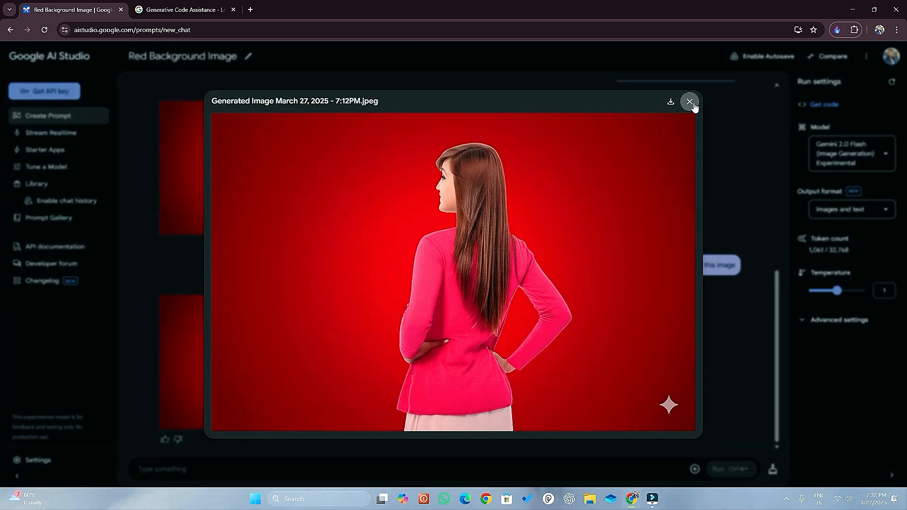
click(691, 102)
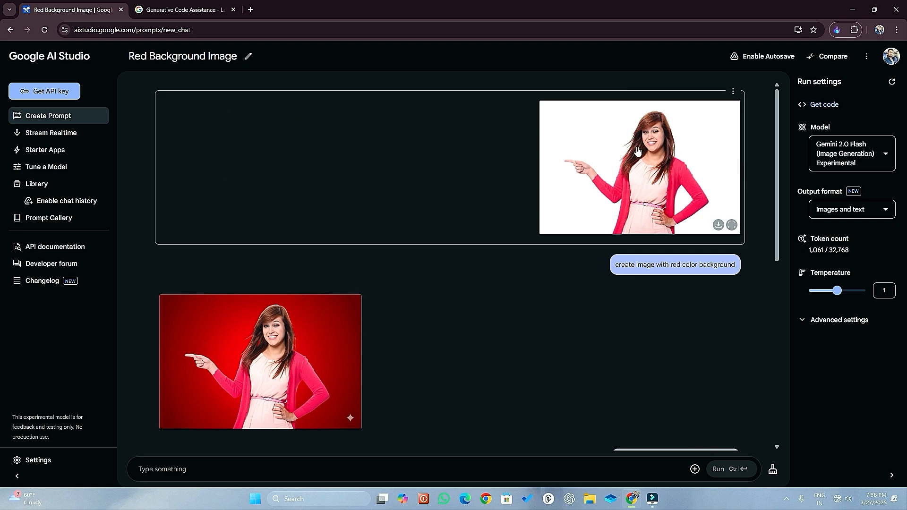
scroll(289, 348, down, 10)
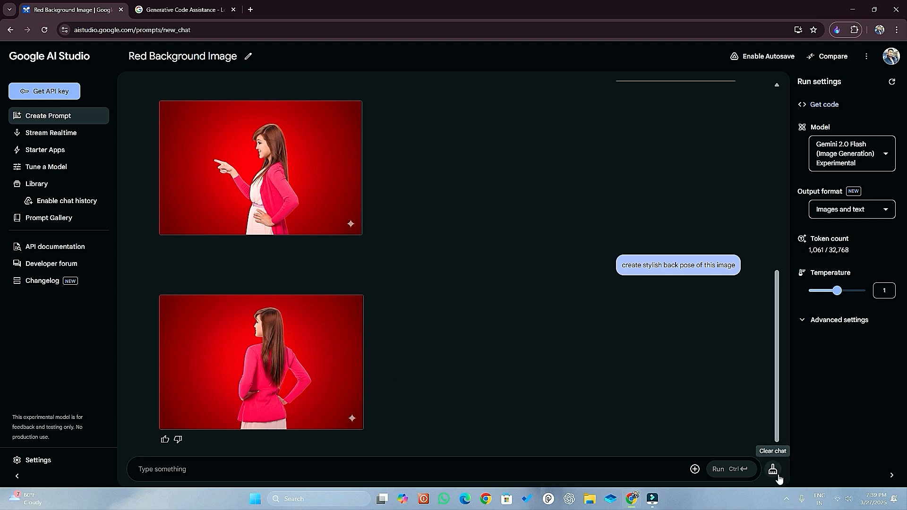
Clear the chat and upload the photo of the standing woman in the dark red sari from the Downloads folder.
click(773, 469)
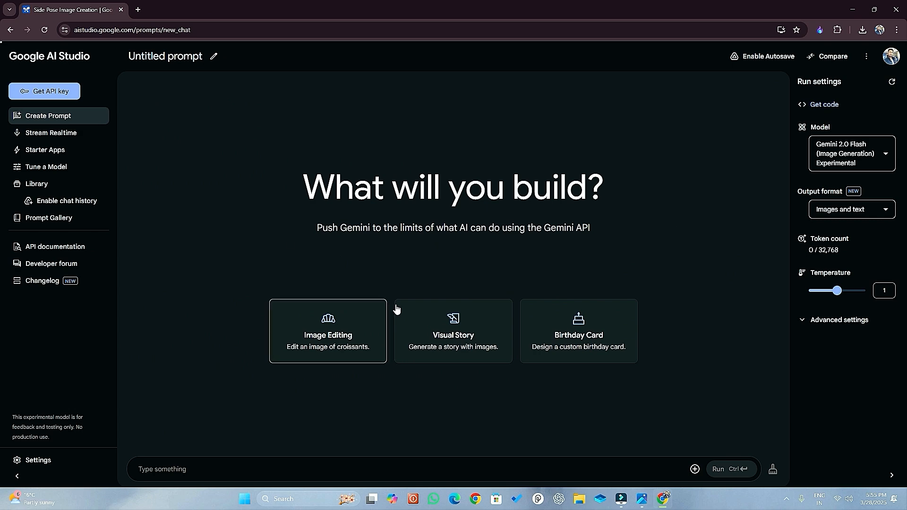
click(694, 469)
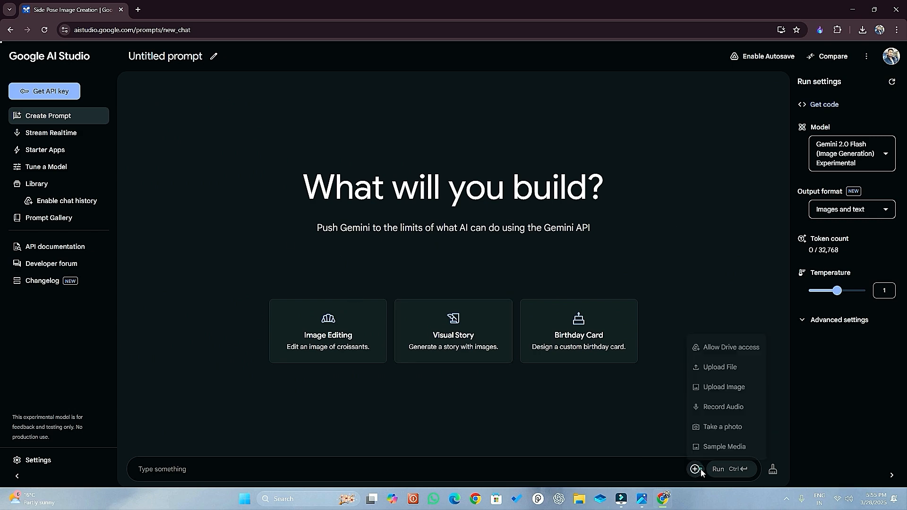
click(729, 377)
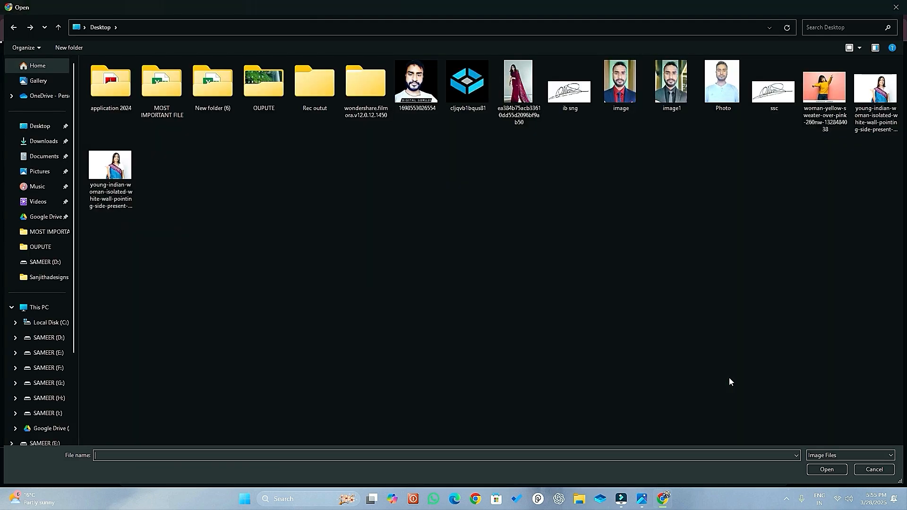
click(43, 140)
double_click(109, 95)
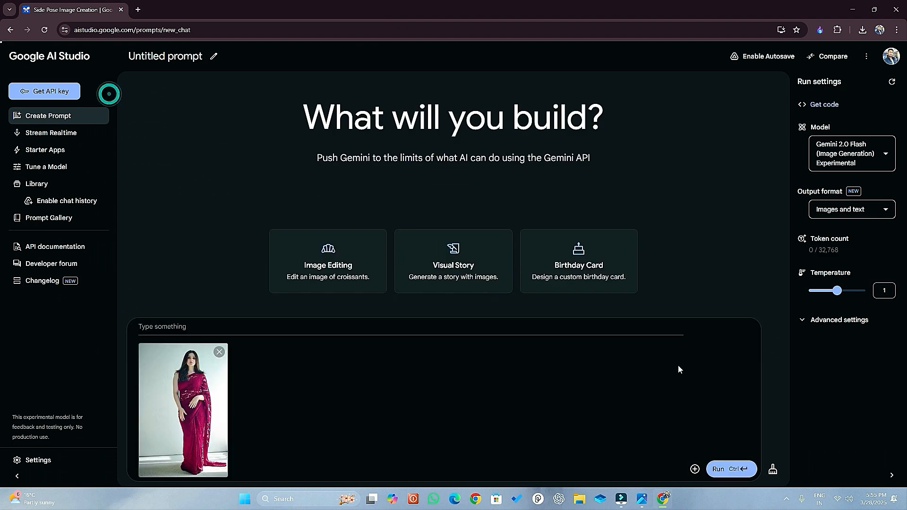
Run the prompt "create4 side pose of this image" on the uploaded sari photo.
text(c)
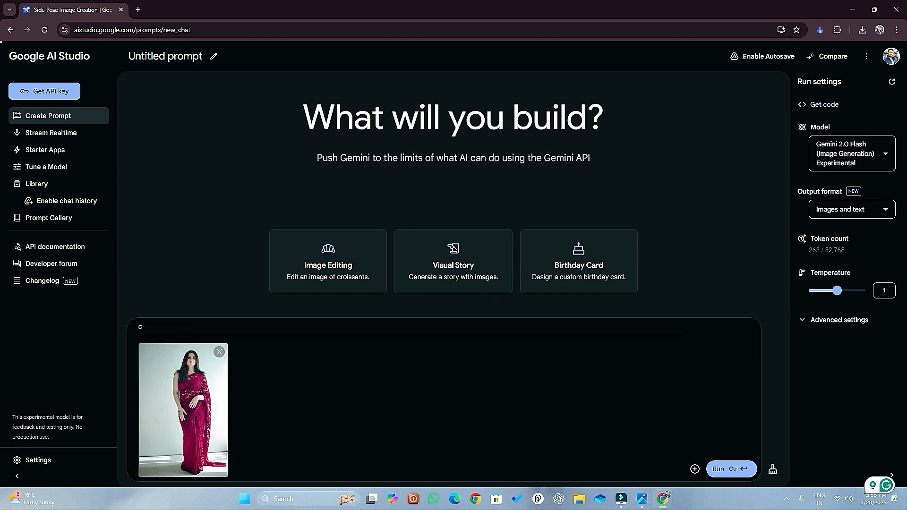
text(reate4 side pose of this)
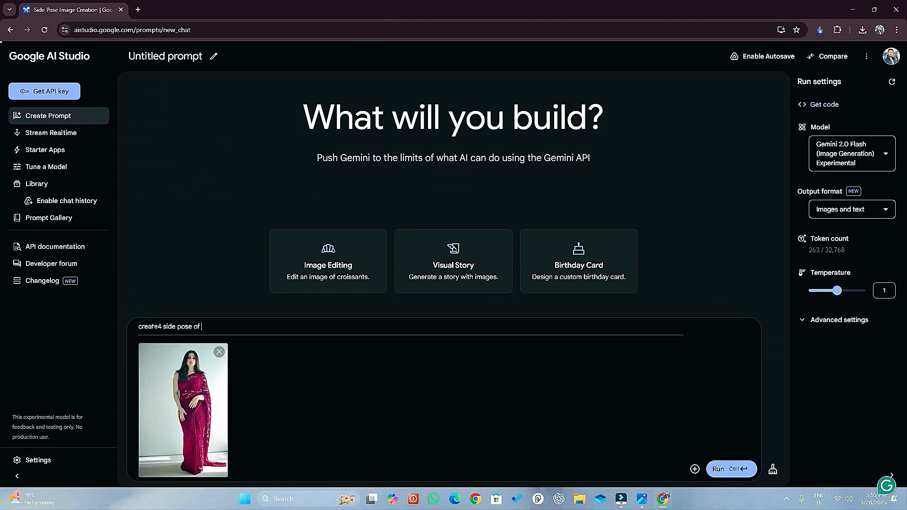
text( image)
key(ctrl+Return)
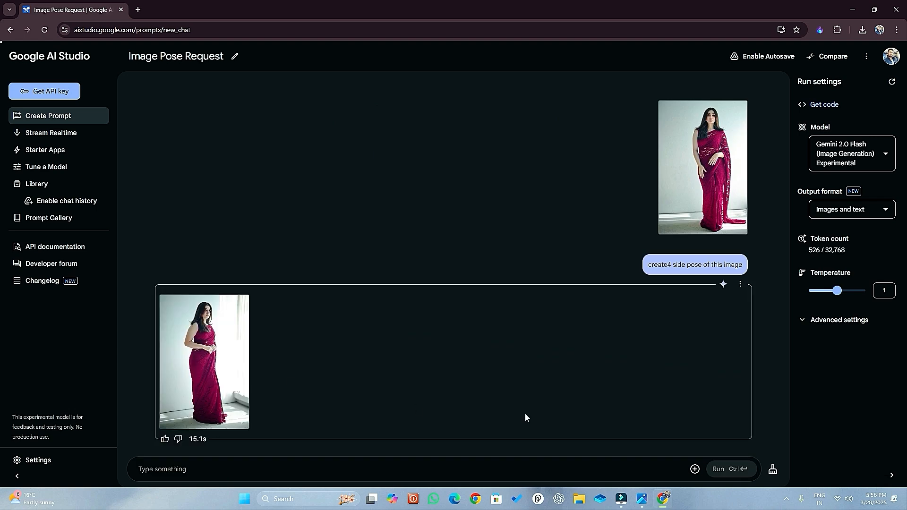
Run the prompt "crate a sitting pose of this image" and view the generated sitting pose at full size.
mouse_move(227, 386)
click(160, 476)
text(crat)
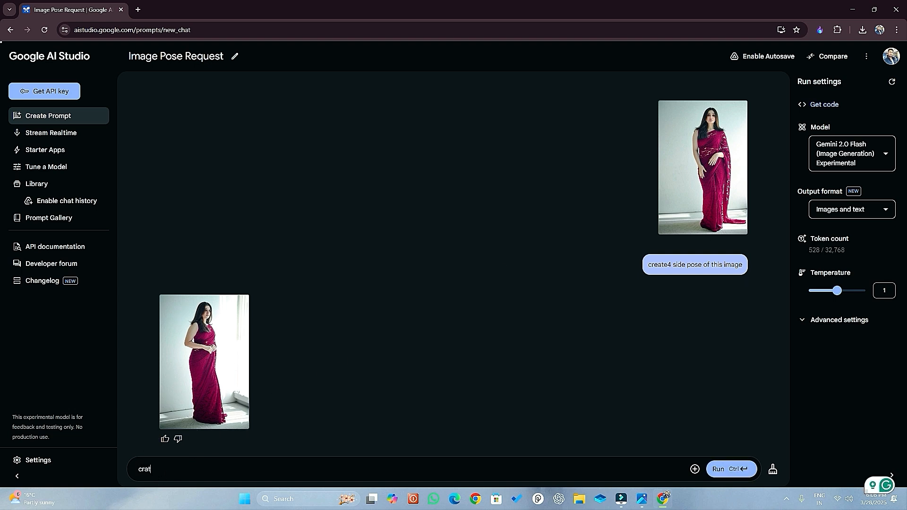
text(e a sitting pose of t)
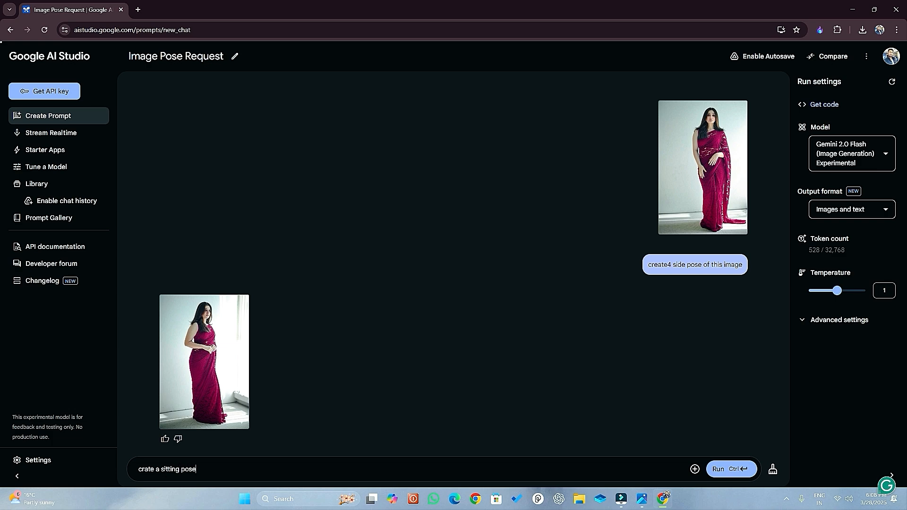
text(his image)
click(728, 480)
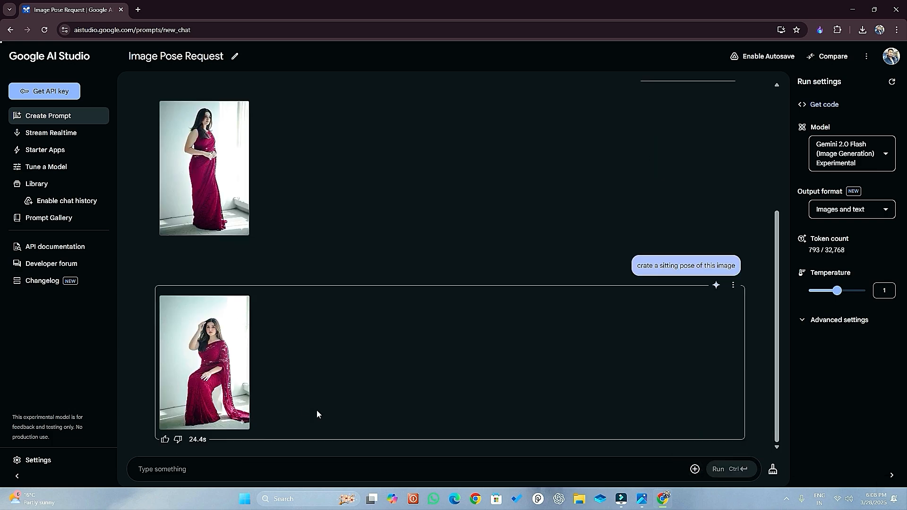
click(238, 419)
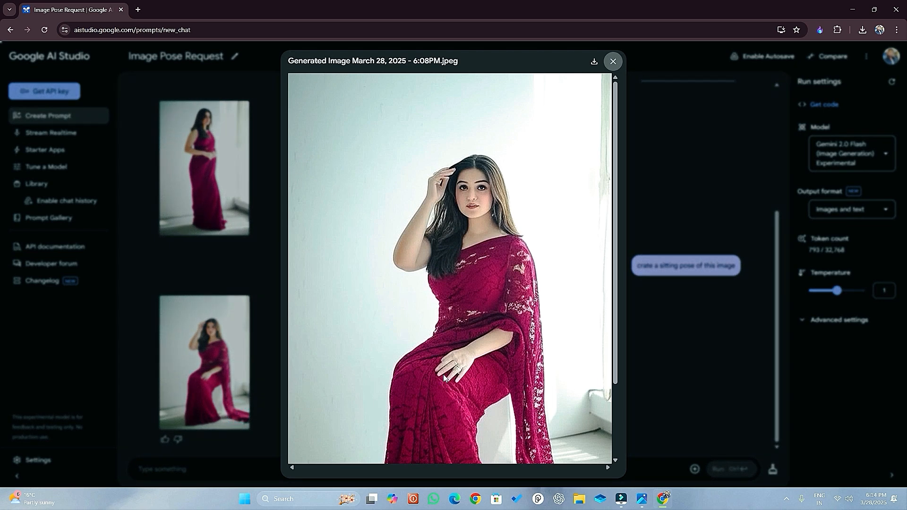
click(613, 62)
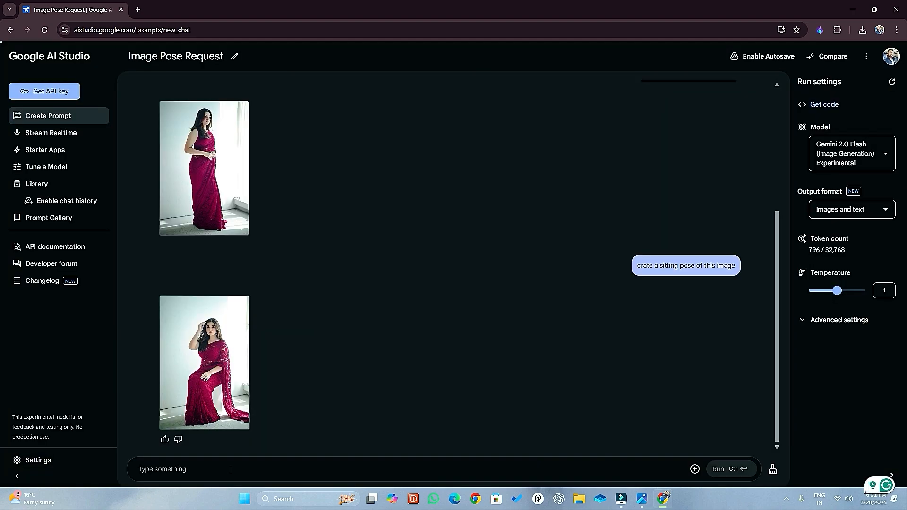
Run the prompt "create a sitting on flood image of this picture" in the sari photo chat.
text(create a)
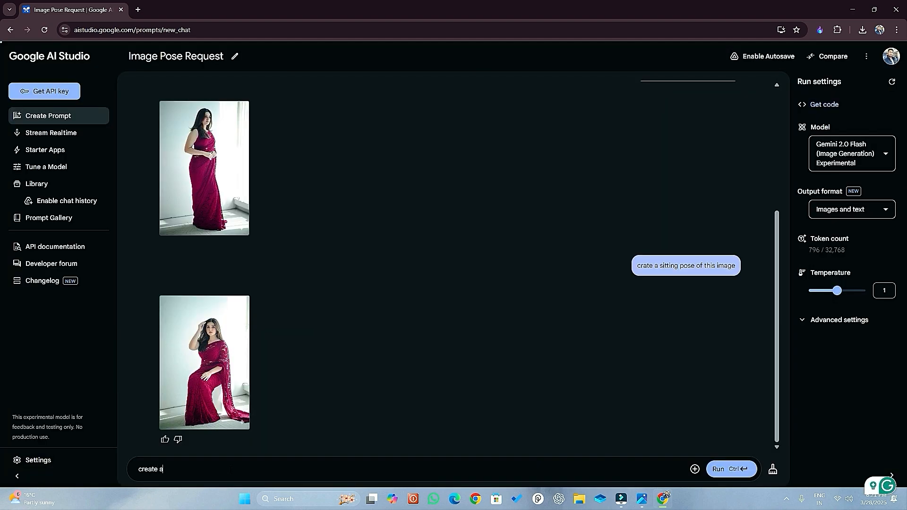
text( sitting on flood image)
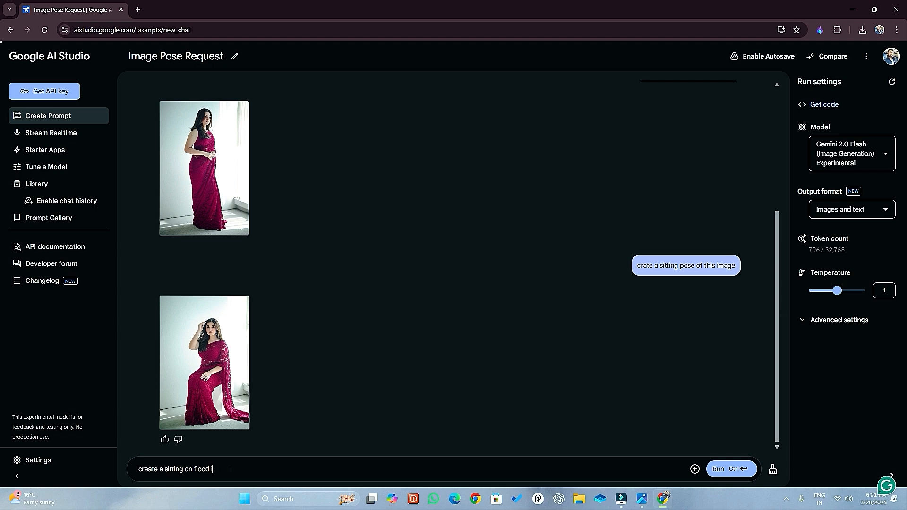
text( of this picture)
click(723, 467)
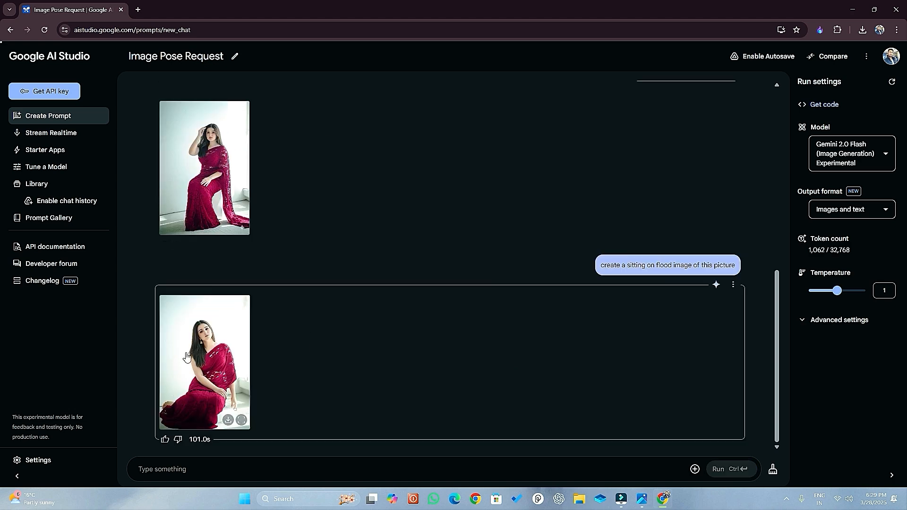
View the generated floor-sitting pose at full size and compare it with the earlier poses in the chat.
click(241, 420)
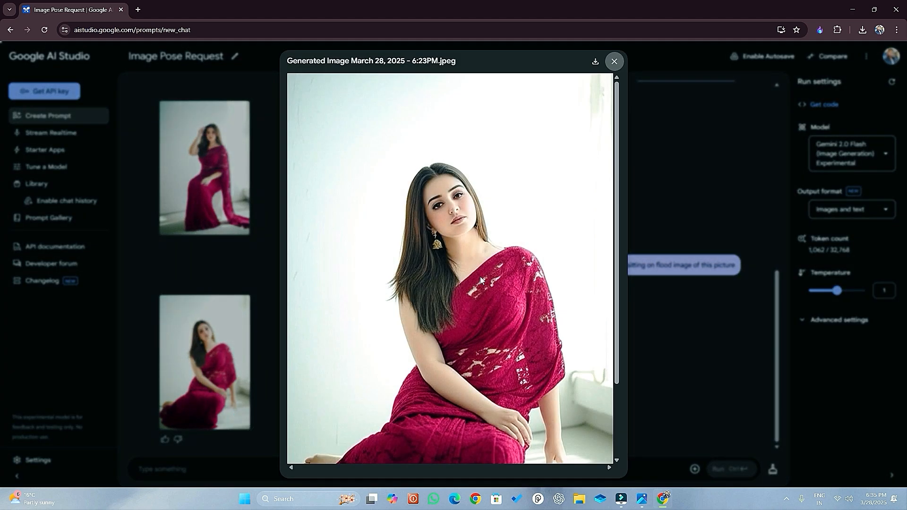
click(614, 62)
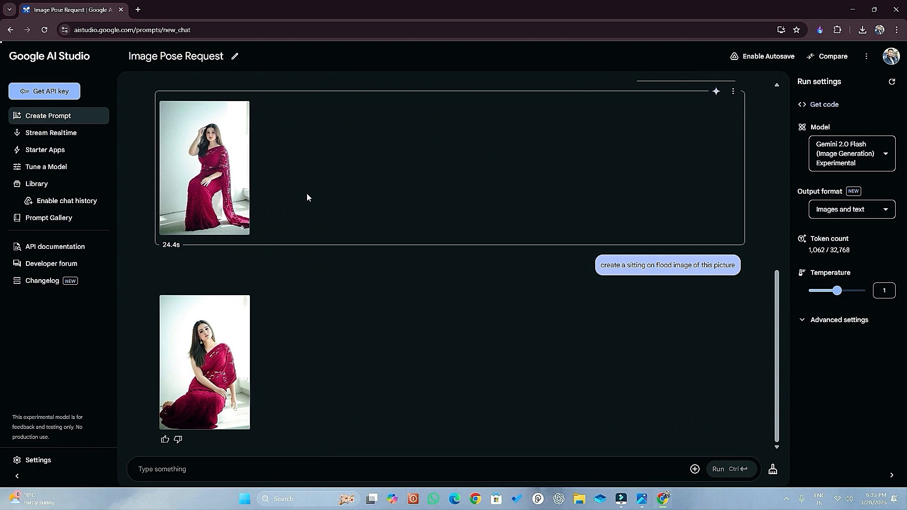
scroll(301, 314, up, 5)
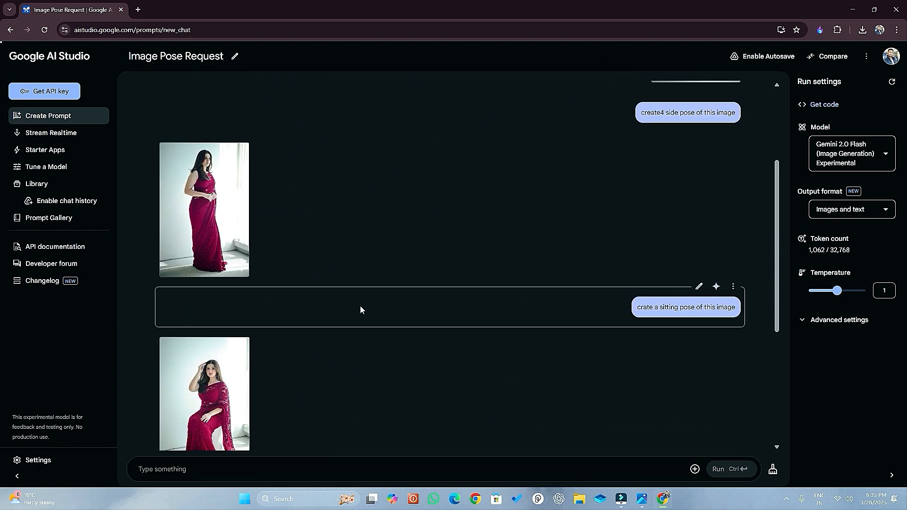
scroll(360, 309, down, 4)
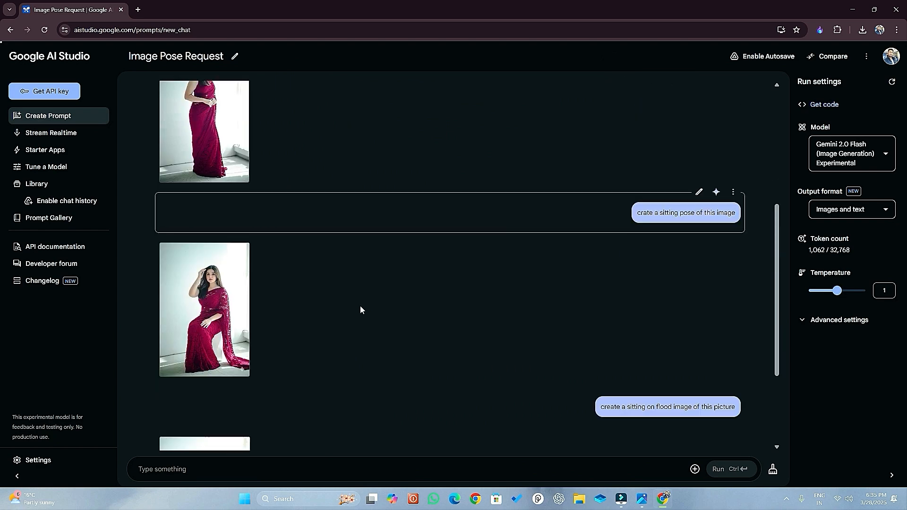
click(773, 469)
click(531, 282)
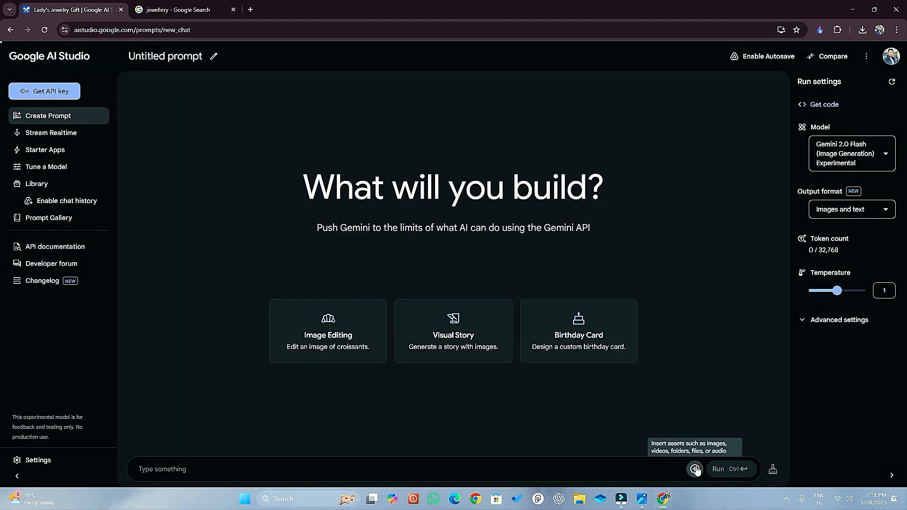
click(695, 469)
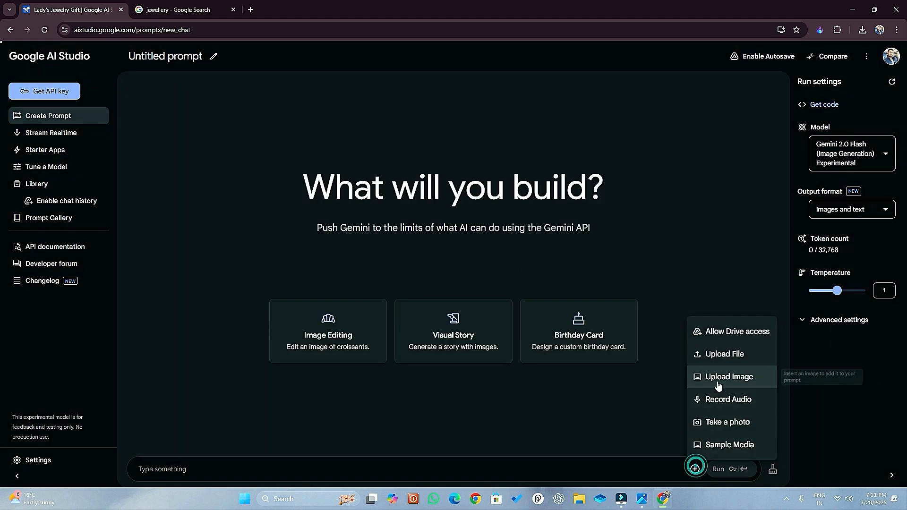
click(716, 372)
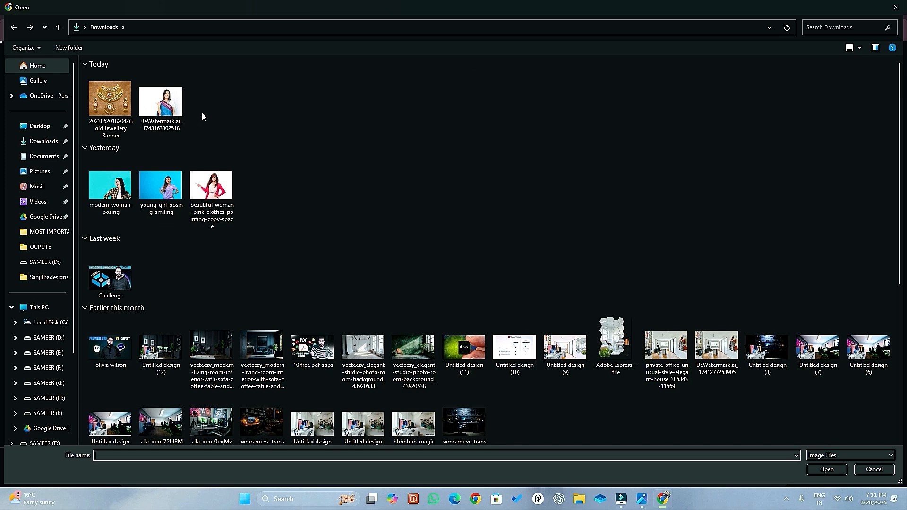
click(161, 103)
click(827, 470)
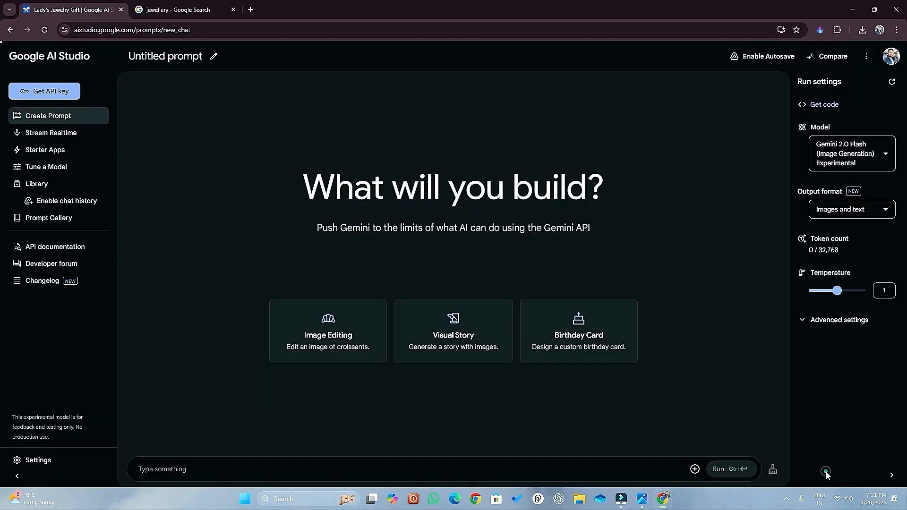
Add the Gold Jewellery Banner image from the Downloads folder to the same prompt.
click(694, 469)
click(711, 374)
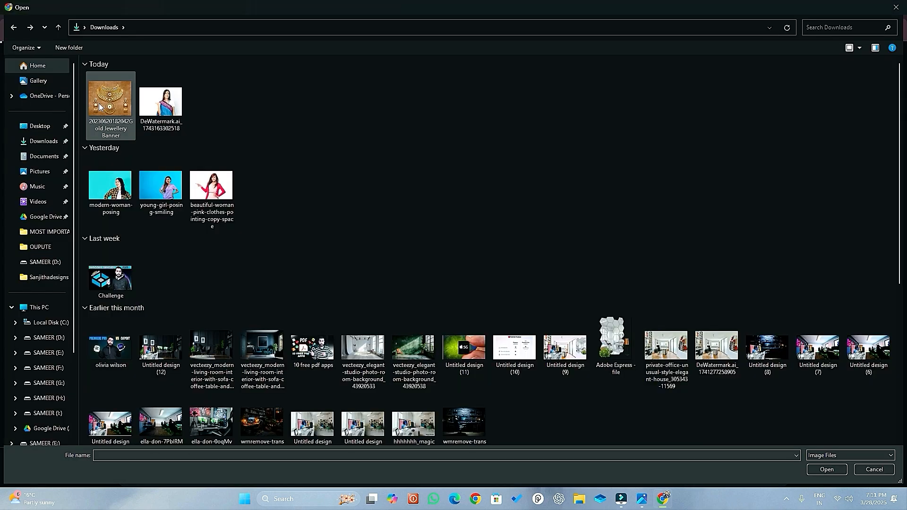
click(99, 107)
click(827, 470)
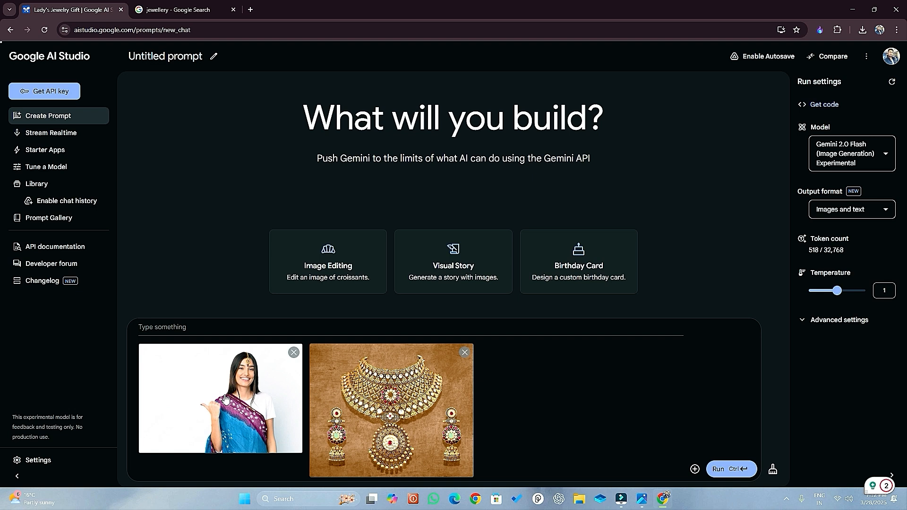
Run the prompt "is lady ko ye jewellery pehanaye" on the uploaded woman and jewellery images.
click(240, 320)
text(is)
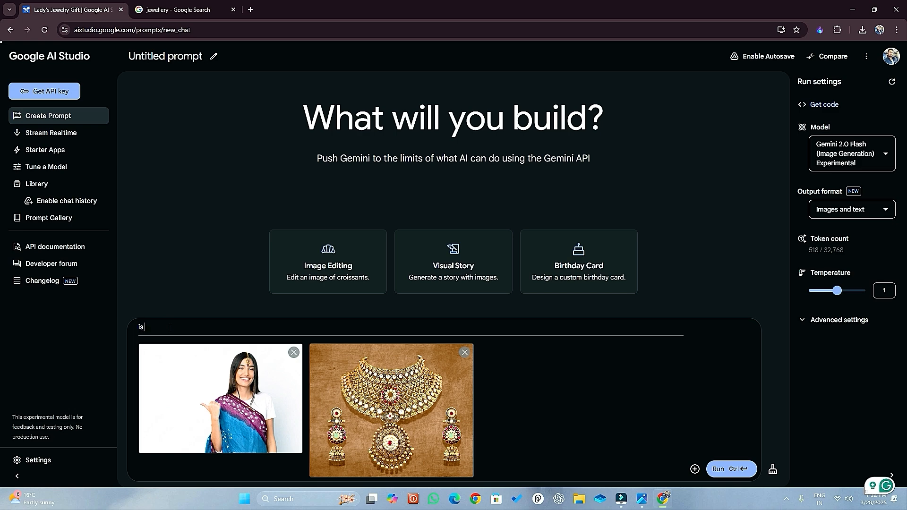
text( lady ko ye j)
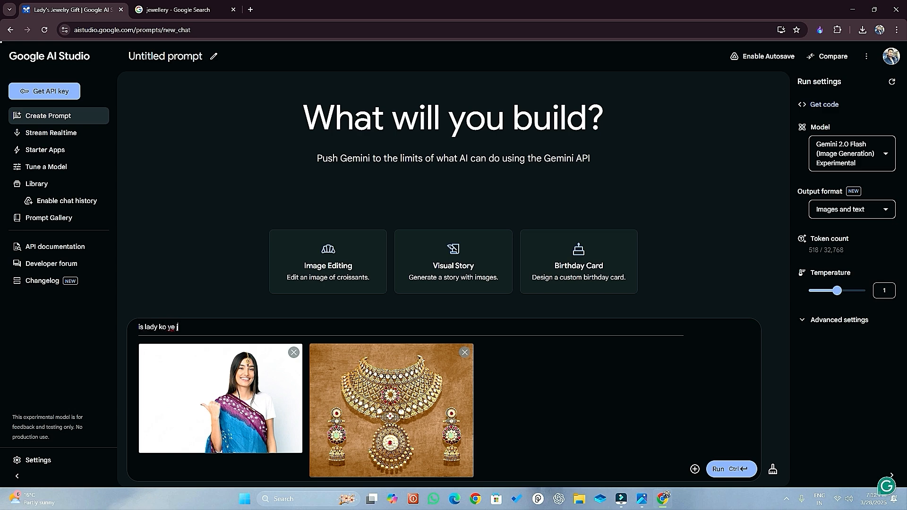
text(ewellery phenaya)
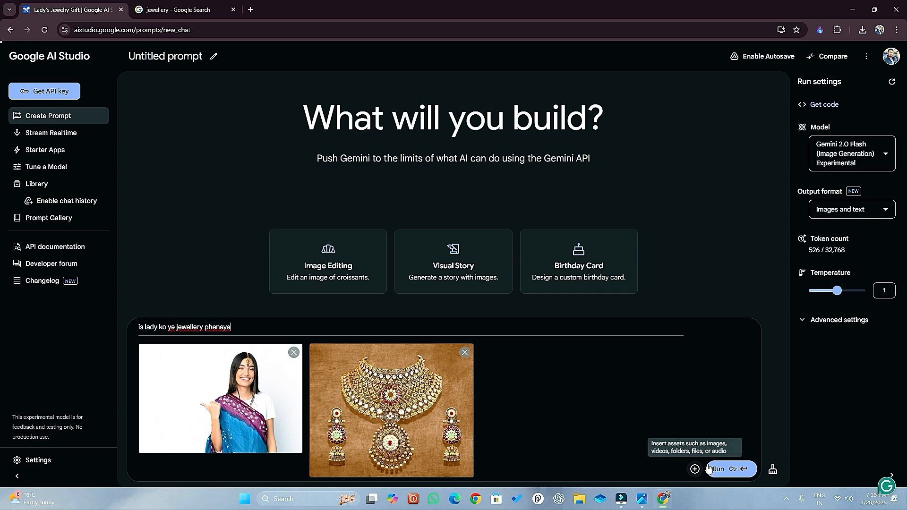
click(723, 469)
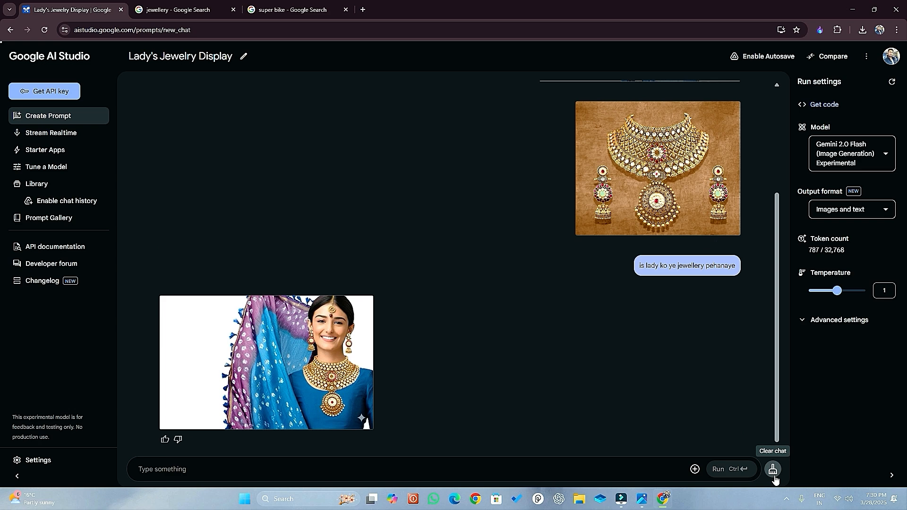
Clear the chat and upload the kawasaki_zx_10r bike image together with the photo of the standing woman in the dark red sari.
click(773, 470)
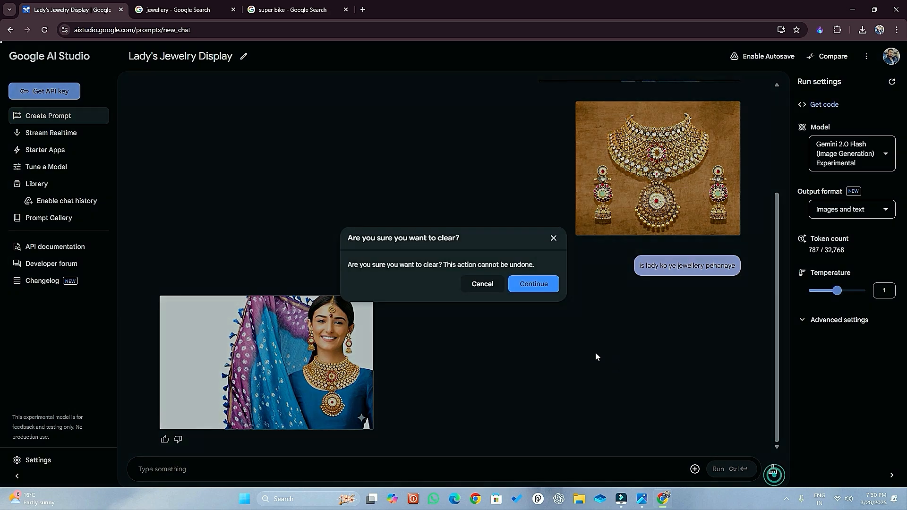
click(537, 284)
click(694, 469)
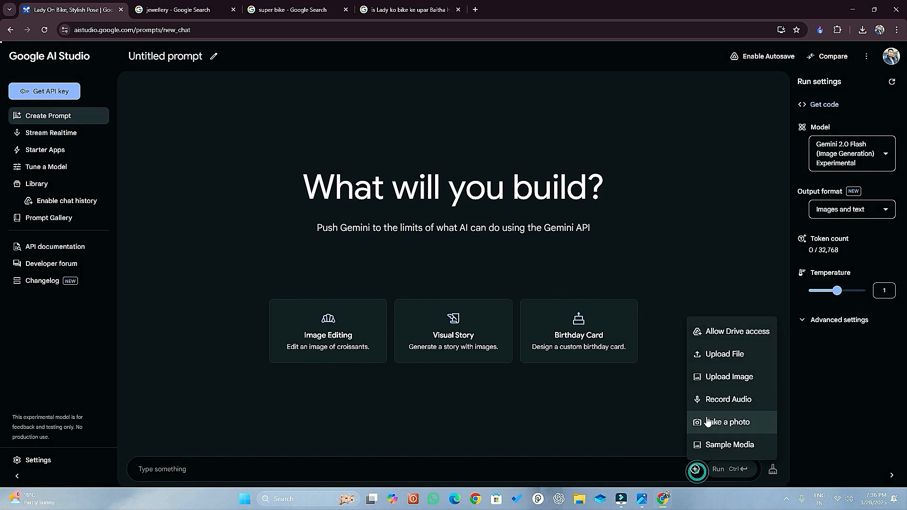
click(709, 376)
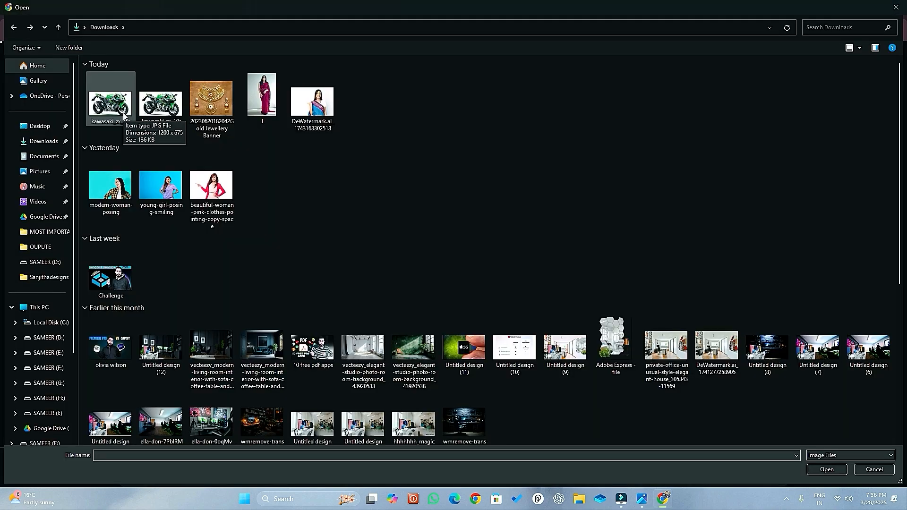
click(123, 114)
ctrl+click(259, 105)
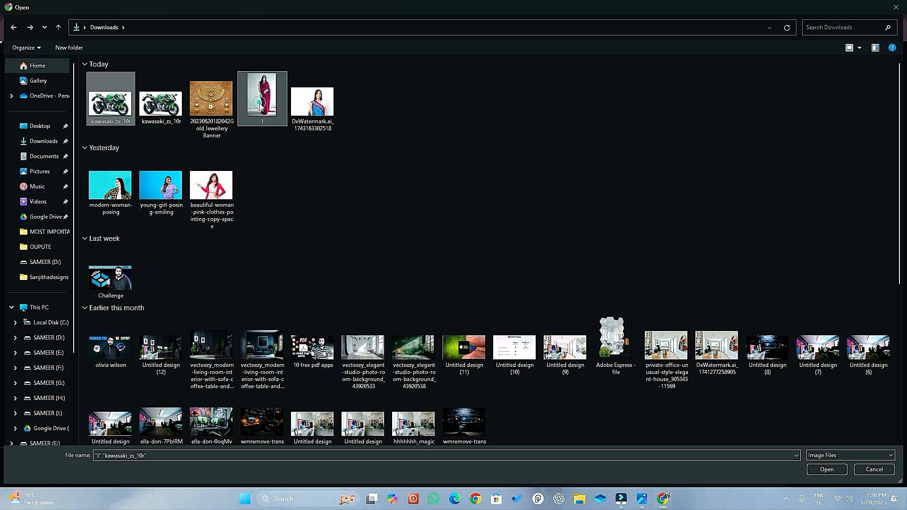
click(827, 469)
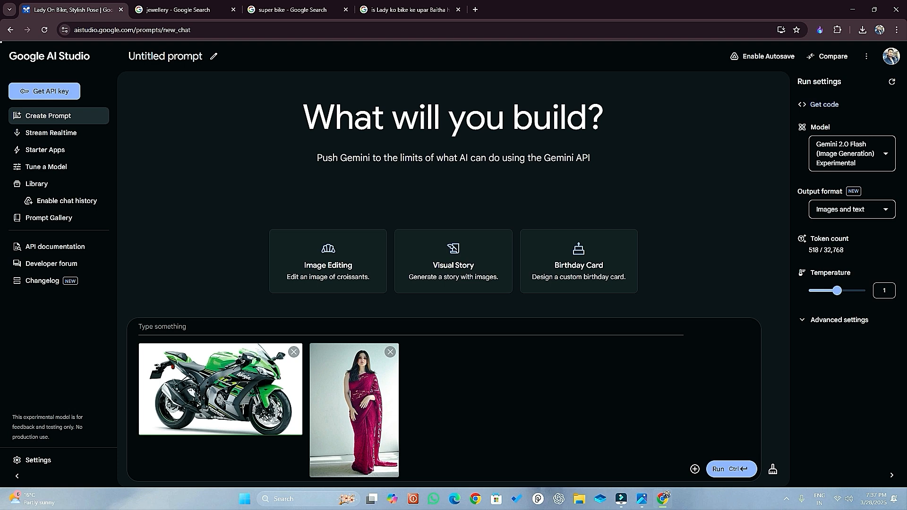
Run the prompt "is Lady ko bike ke upar Baitha hi stylish pose mein" and view the generated image at full size.
click(134, 330)
text(is Lady ko bike ke upar Baitha hi stylish pose mein)
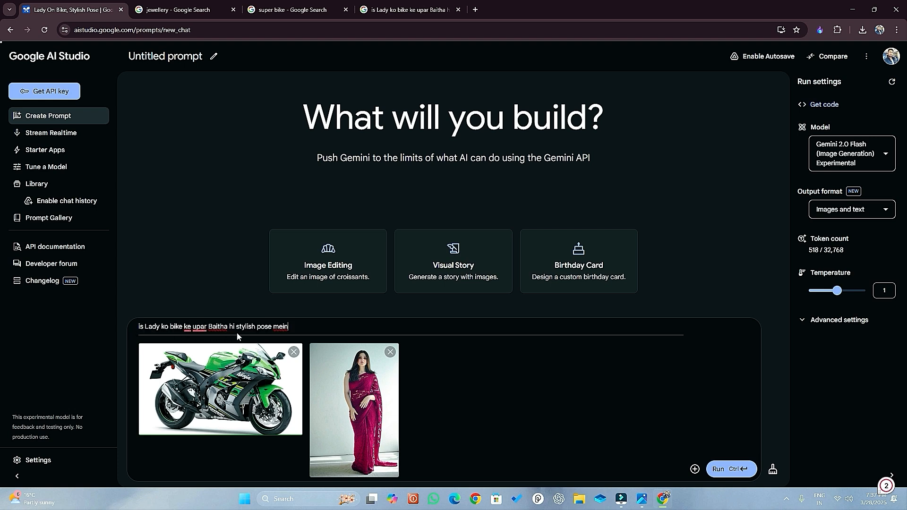
click(719, 469)
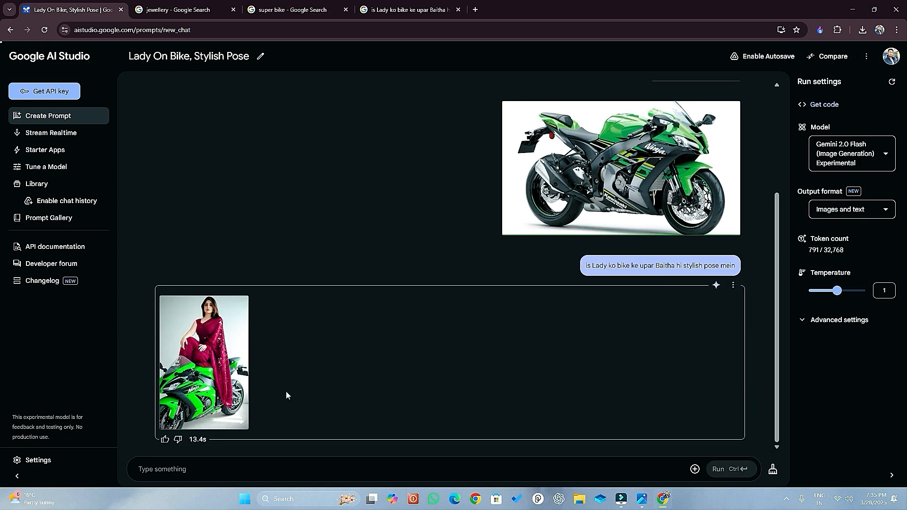
click(237, 421)
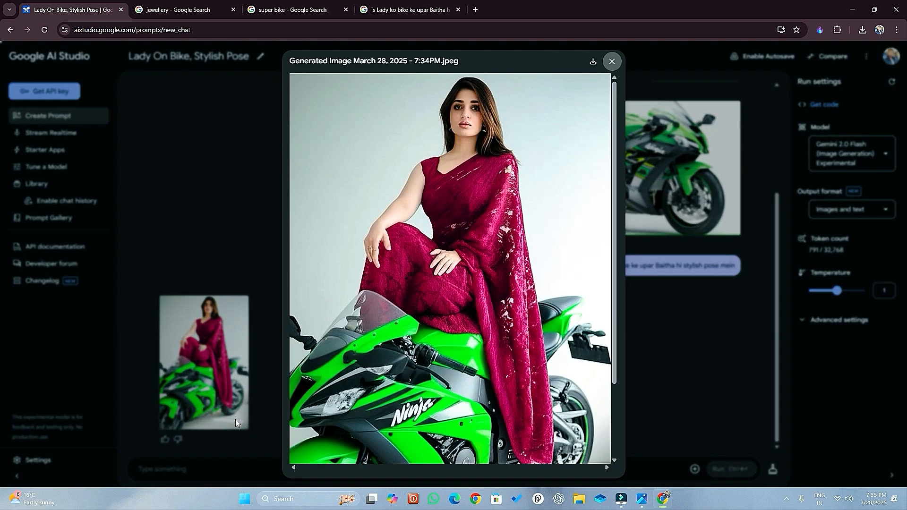